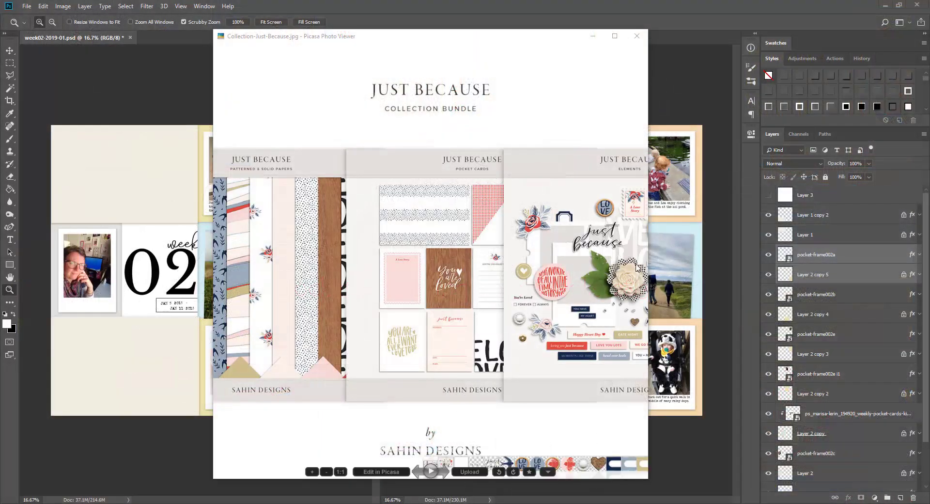
# Close the collection preview, then stack sahindesigns-justbecause-card05 above Layer 1 copy 2 in week03-2019-01.psd and clip it to that layer.
pyautogui.click(636, 38)
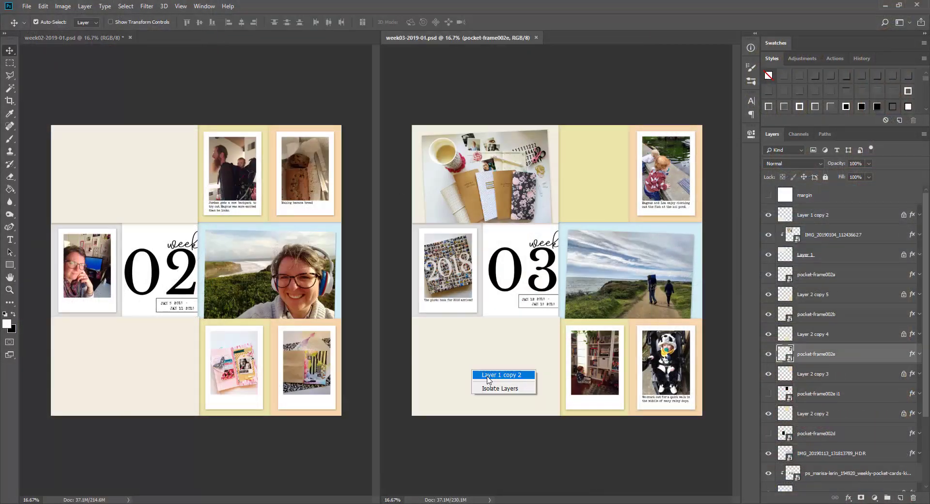
pyautogui.moveTo(813, 353); pyautogui.dragTo(813, 214)
pyautogui.rightClick(814, 214)
pyautogui.click(775, 334)
pyautogui.click(487, 315)
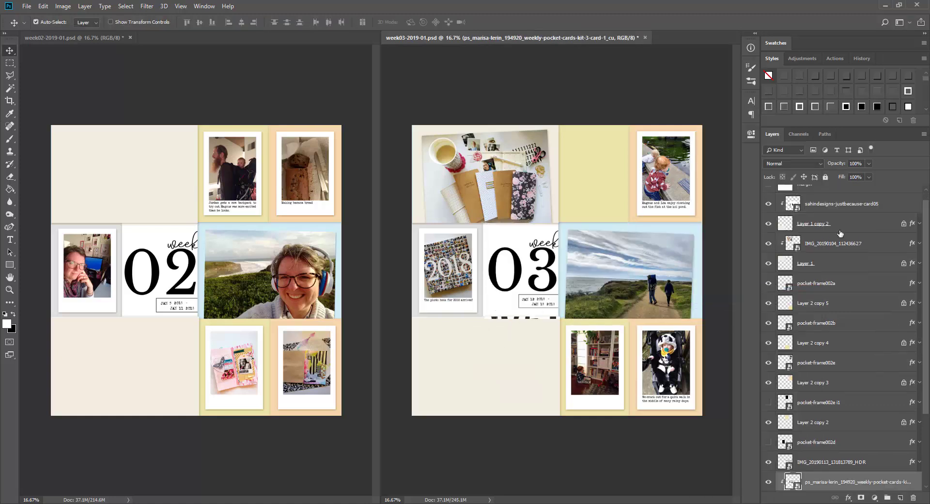
# With Auto-Select off, move the card05 layer into week 03's lower-left pocket and scale it to fill the pocket.
pyautogui.scroll(1, 830, 222)
pyautogui.click(830, 219)
pyautogui.click(56, 22)
pyautogui.moveTo(483, 317); pyautogui.dragTo(429, 408)
pyautogui.hotkey('ctrl', 't')
pyautogui.moveTo(557, 317); pyautogui.dragTo(562, 314)
pyautogui.press('Return')
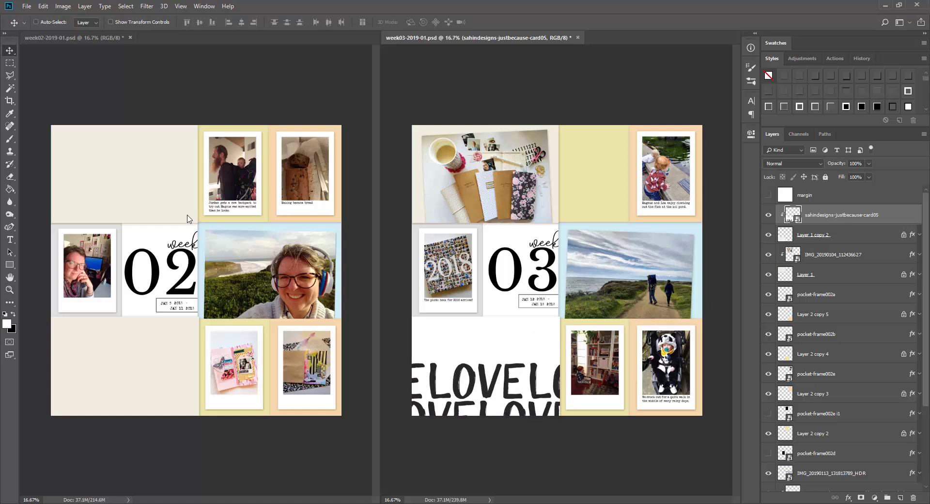
# Place sahindesigns-justbecause-card28 in week 03's empty upper pocket, clipped to Layer 2 copy 2.
pyautogui.rightClick(154, 162)
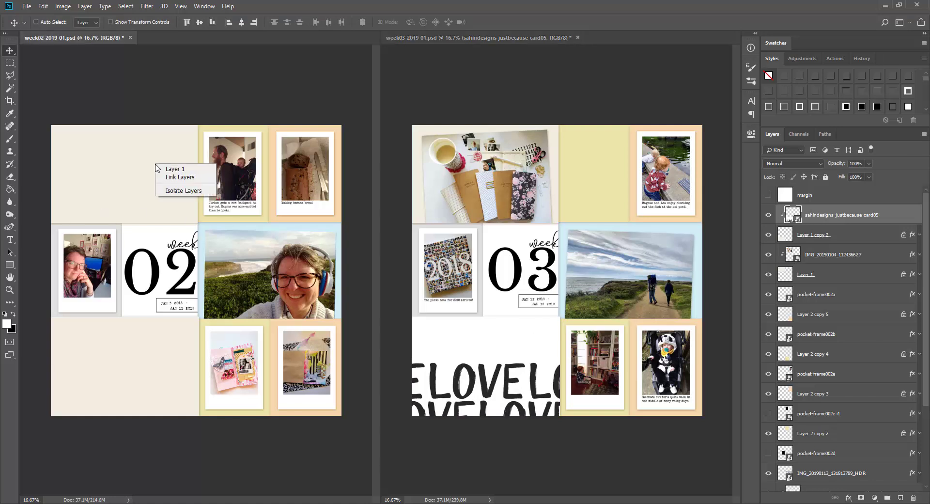
pyautogui.click(181, 168)
pyautogui.rightClick(607, 200)
pyautogui.click(635, 206)
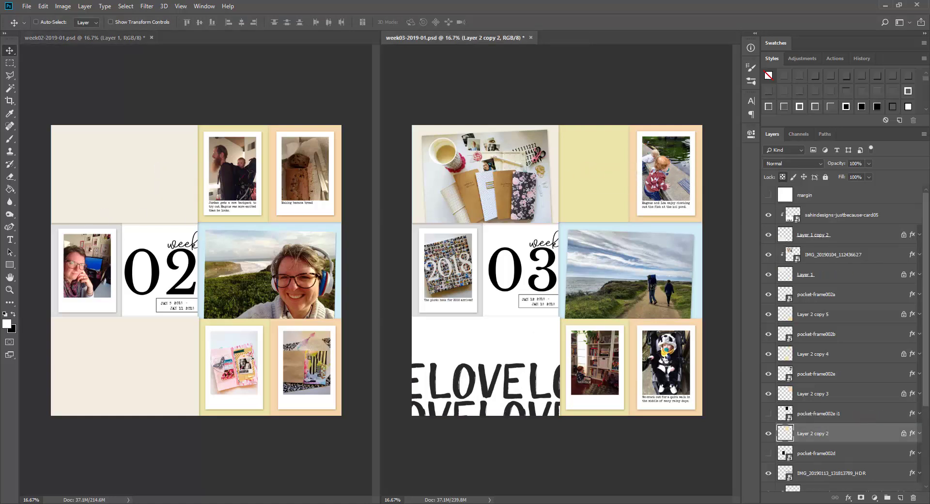
pyautogui.moveTo(929, 211); pyautogui.dragTo(600, 212)
pyautogui.press('Return')
pyautogui.moveTo(574, 297); pyautogui.dragTo(612, 199)
pyautogui.rightClick(866, 436)
pyautogui.click(834, 249)
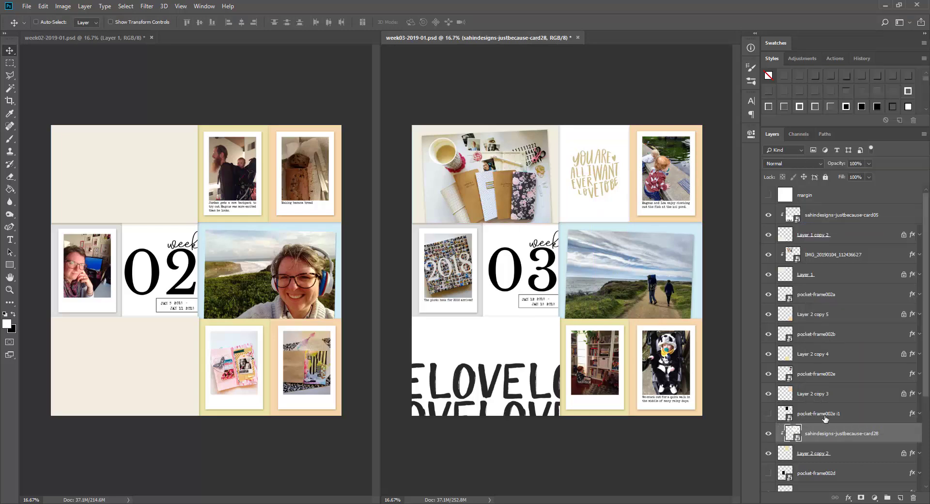
# Delete the hidden pocket-frame002e i1 and pocket-frame002d layers from the week 03 page.
pyautogui.click(825, 416)
pyautogui.press('Delete')
pyautogui.scroll(-3, 818, 407)
pyautogui.click(808, 371)
pyautogui.press('Delete')
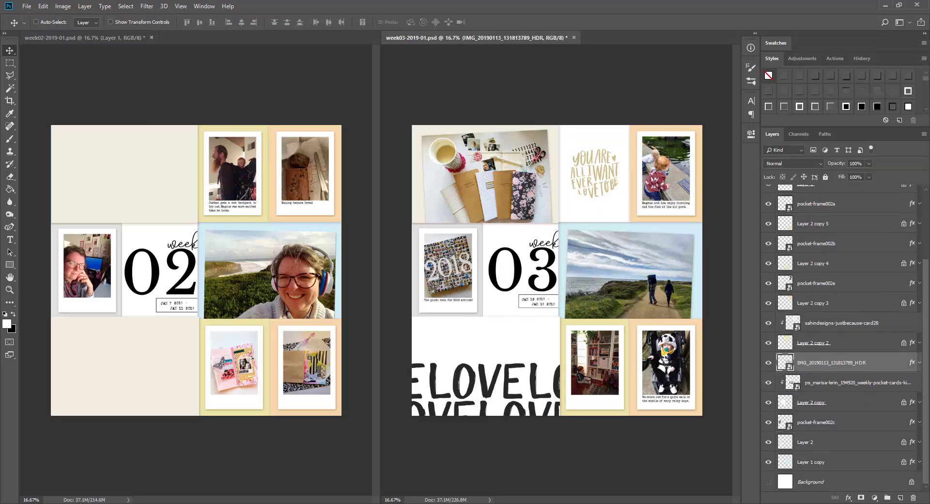
# Place the floral sahindesigns-justbecause-paper07 in week 02's upper-left pocket, clipped to Layer 1.
pyautogui.rightClick(127, 158)
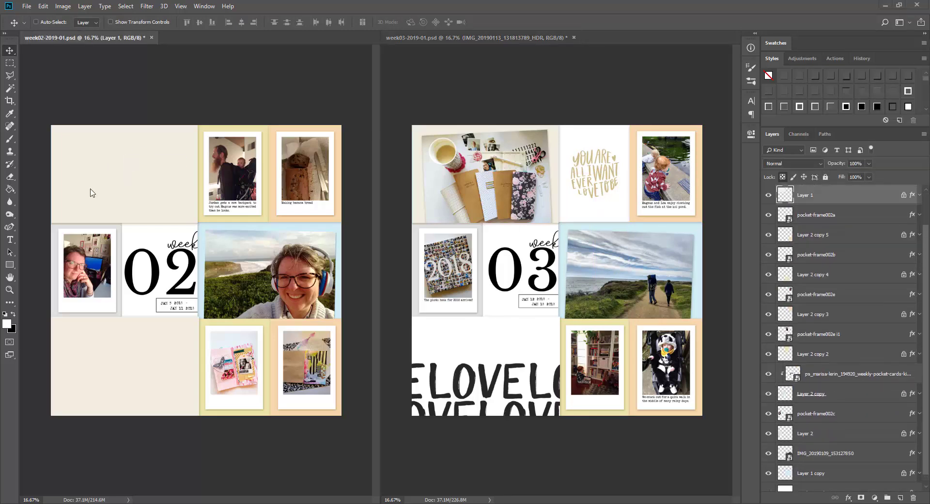
pyautogui.moveTo(929, 218); pyautogui.dragTo(269, 218)
pyautogui.press('Return')
pyautogui.rightClick(880, 195)
pyautogui.click(812, 303)
# Place the blue sahindesigns-justbecause-solid02 behind week 02's first upper photo frame, clipped to Layer 2 copy 2.
pyautogui.rightClick(265, 130)
pyautogui.click(286, 135)
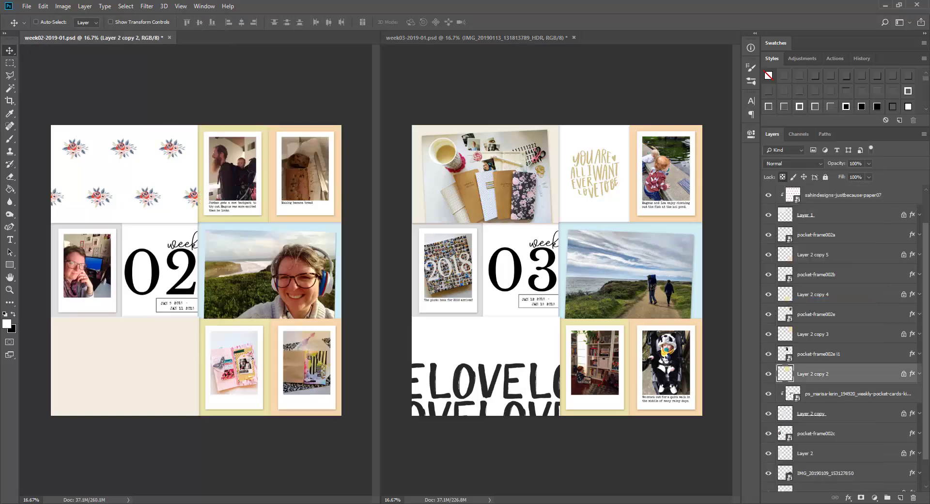
pyautogui.moveTo(929, 243); pyautogui.dragTo(257, 242)
pyautogui.press('Return')
pyautogui.rightClick(864, 374)
pyautogui.click(814, 303)
# Place sahindesigns-justbecause-paper02 behind week 02's upper-right photo frame, clipped to Layer 2 copy 3.
pyautogui.rightClick(339, 129)
pyautogui.click(360, 134)
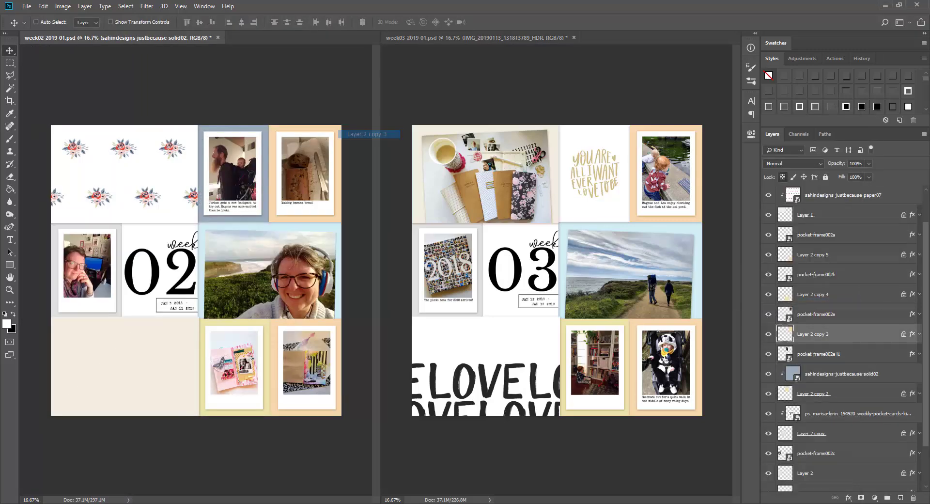
pyautogui.moveTo(929, 233); pyautogui.dragTo(271, 233)
pyautogui.press('Return')
pyautogui.rightClick(863, 337)
pyautogui.click(804, 304)
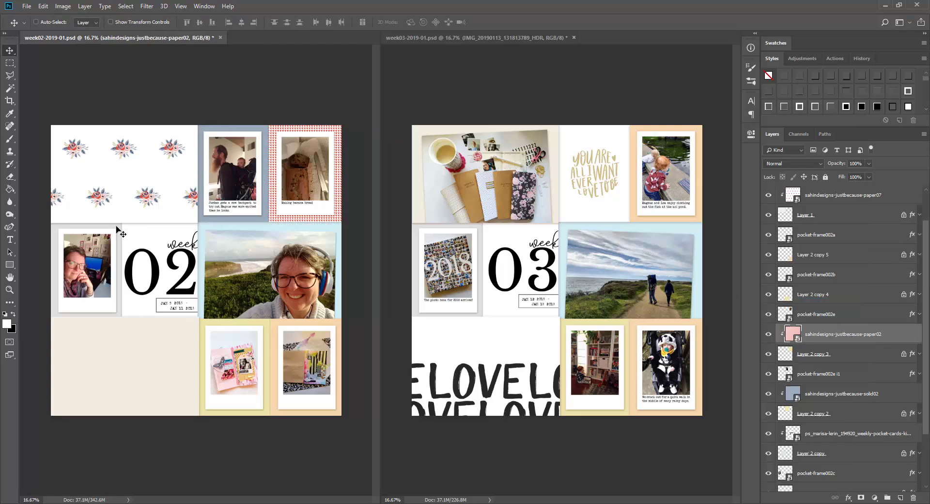
# Place the gold sahindesigns-justbecause-paper03 behind week 02's portrait photo frame beside the number, clipped to Layer 2.
pyautogui.rightClick(116, 227)
pyautogui.click(139, 233)
pyautogui.moveTo(929, 197); pyautogui.dragTo(156, 197)
pyautogui.press('Return')
pyautogui.hotkey('ctrl', 'alt', 'g')
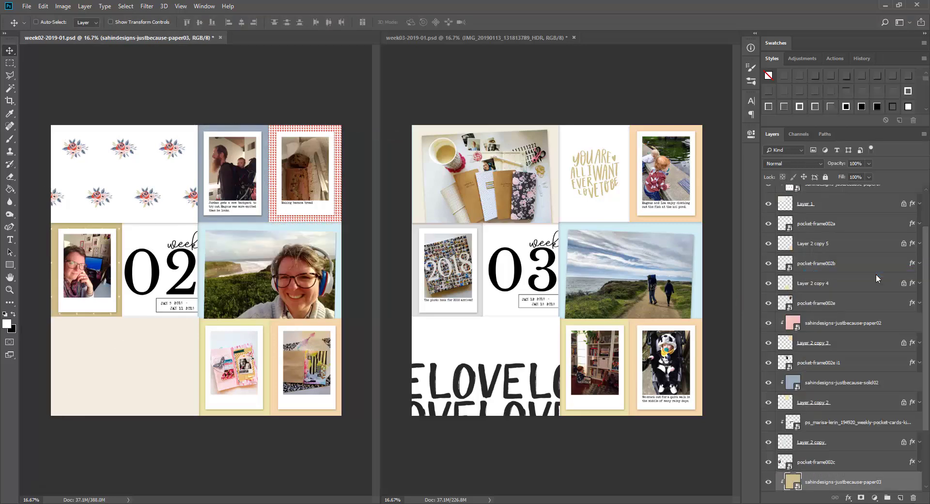
# Back week 02's large photo with pale pink paper on Layer 1 copy, and clip sahindesigns-justbecause-paper06 to Layer 1 copy 2 in the lower-left pocket.
pyautogui.rightClick(306, 225)
pyautogui.click(328, 230)
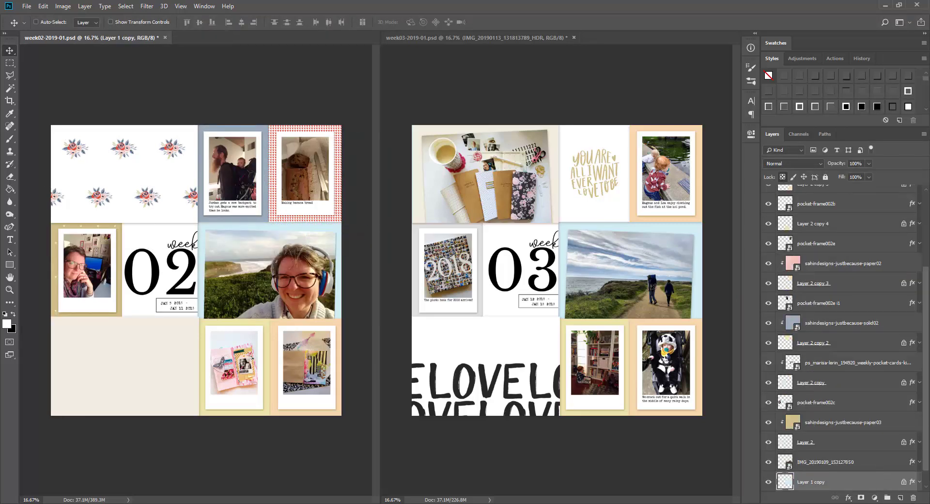
pyautogui.moveTo(200, 234); pyautogui.dragTo(200, 233)
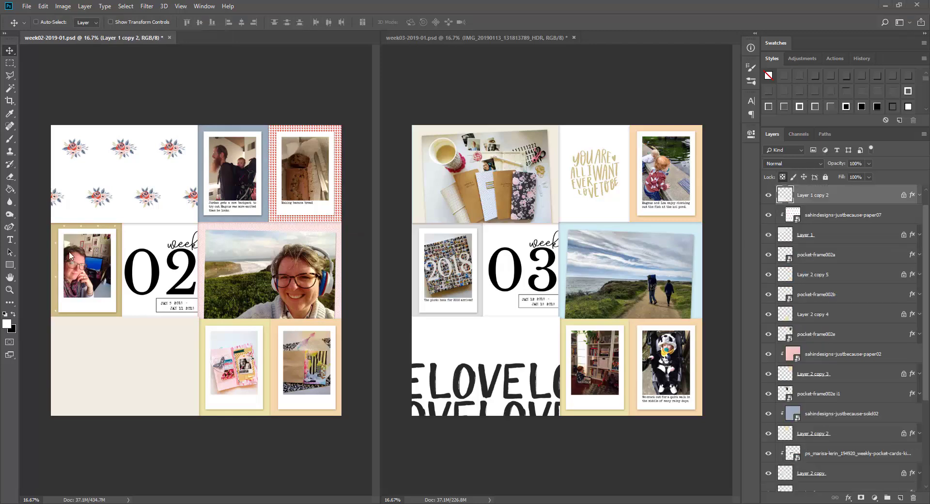
pyautogui.press('Return')
pyautogui.hotkey('ctrl', 'alt', 'g')
# Place the wood-grain sahindesigns-justbecause-paper09 behind week 02's first lower photo frame, clipped to Layer 2 copy 4.
pyautogui.moveTo(0, 286); pyautogui.dragTo(322, 285)
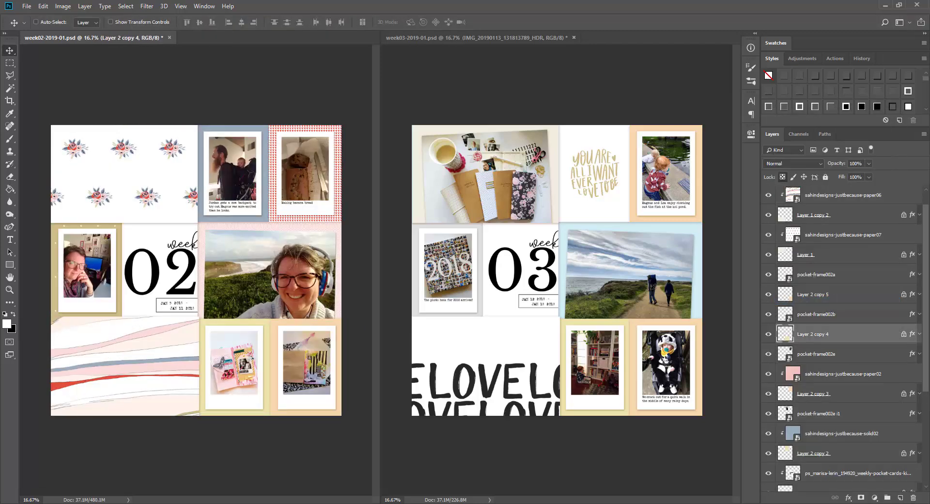
pyautogui.press('Return')
pyautogui.rightClick(913, 334)
pyautogui.click(799, 302)
# Place the speckled sahindesigns-justbecause-paper08 behind week 02's lower-right photo frame, clipped to Layer 2 copy 5.
pyautogui.rightClick(335, 322)
pyautogui.click(365, 326)
pyautogui.moveTo(0, 277); pyautogui.dragTo(255, 274)
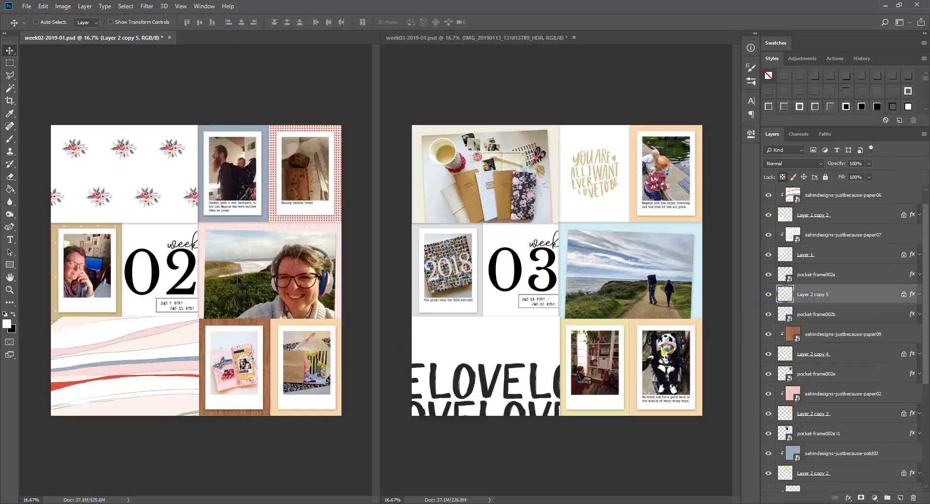
pyautogui.press('Return')
pyautogui.rightClick(904, 294)
pyautogui.click(846, 301)
# Place sahindesigns-justbecause-paper08 behind week 03's coffee and notebooks photo, clipped to Layer 1.
pyautogui.click(415, 207)
pyautogui.rightClick(415, 206)
pyautogui.click(427, 212)
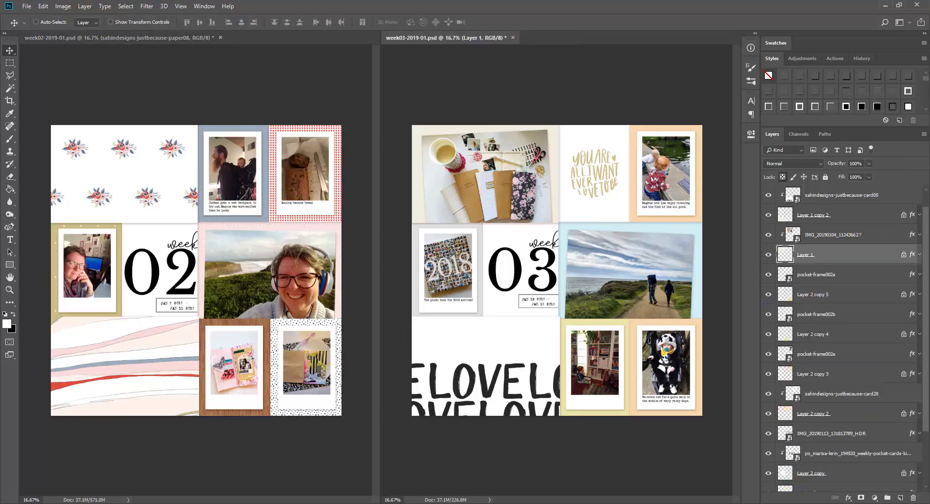
pyautogui.moveTo(0, 276); pyautogui.dragTo(631, 263)
pyautogui.press('Return')
pyautogui.rightClick(887, 254)
pyautogui.click(808, 302)
# Place the red sahindesigns-justbecause-solid04 behind week 03's upper-right photo frame, clipped to Layer 2 copy 3.
pyautogui.rightClick(634, 162)
pyautogui.click(640, 168)
pyautogui.moveTo(0, 279); pyautogui.dragTo(581, 278)
pyautogui.press('Return')
pyautogui.rightClick(915, 394)
pyautogui.click(842, 303)
# Place the wood-grain paper behind week 03's large coastal path photo, clipped to Layer 1 copy.
pyautogui.rightClick(698, 271)
pyautogui.click(710, 276)
pyautogui.moveTo(0, 277); pyautogui.dragTo(487, 234)
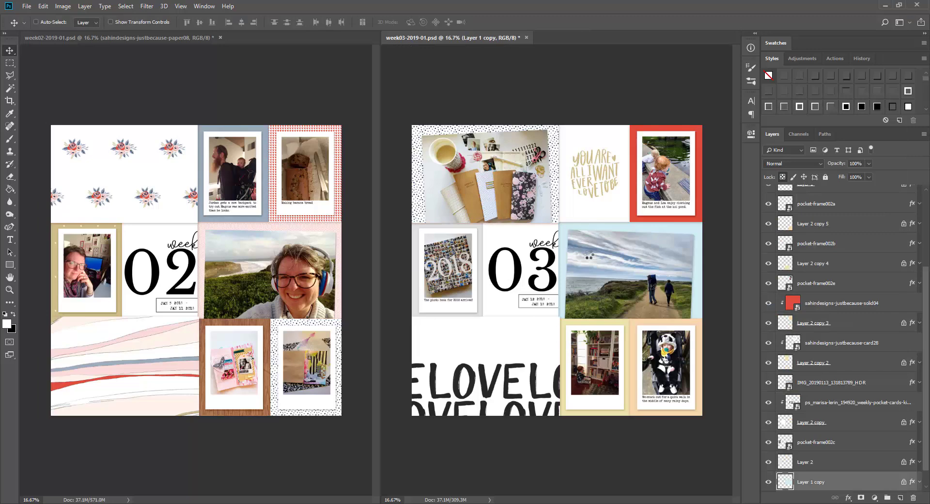
pyautogui.press('Return')
pyautogui.rightClick(880, 483)
pyautogui.click(834, 284)
# Place sahindesigns-justbecause-paper06 behind week 03's 2018 photo frame, clipped to Layer 2.
pyautogui.rightClick(474, 228)
pyautogui.click(486, 233)
pyautogui.moveTo(0, 276); pyautogui.dragTo(557, 232)
pyautogui.press('Return')
pyautogui.rightClick(896, 463)
pyautogui.click(836, 266)
# Place the pale pink sahindesigns-justbecause-paper11 behind week 03's first lower photo frame, clipped to Layer 2 copy 4.
pyautogui.rightClick(628, 323)
pyautogui.click(640, 329)
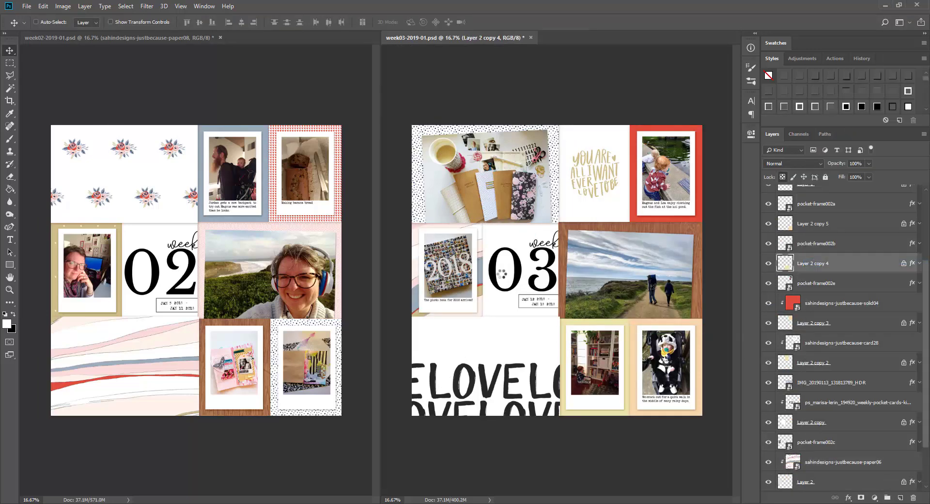
pyautogui.press('Return')
pyautogui.rightClick(890, 269)
pyautogui.click(839, 303)
# Place sahindesigns-justbecause-paper02 behind week 03's lower-right photo frame, clipped to Layer 2 copy 5.
pyautogui.rightClick(698, 323)
pyautogui.click(709, 329)
pyautogui.moveTo(0, 276); pyautogui.dragTo(604, 224)
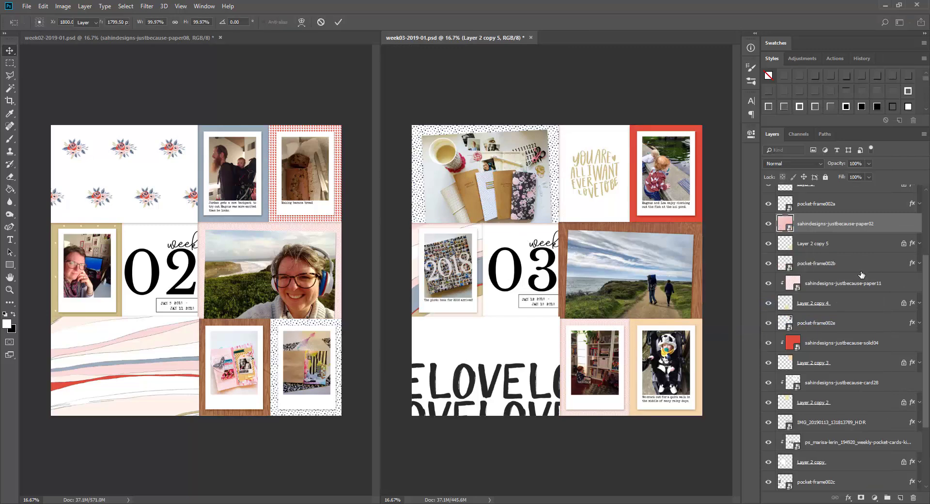
pyautogui.press('Return')
pyautogui.hotkey('ctrl', 'alt', 'g')
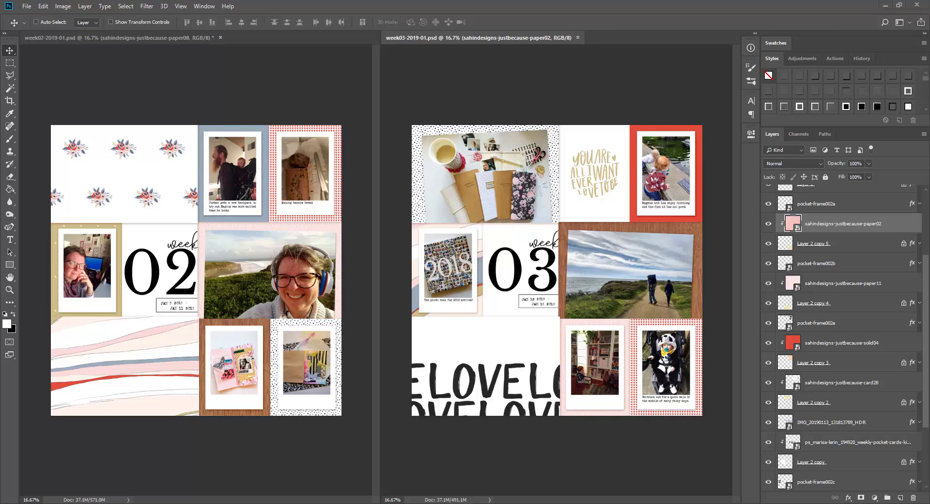
# Place sahindesigns-justbecause-brad2 above week 03's pocket layers, give it a drop shadow style, and position it under the gold lettering card.
pyautogui.moveTo(0, 271); pyautogui.dragTo(620, 199)
pyautogui.press('Return')
pyautogui.moveTo(839, 223); pyautogui.dragTo(837, 203)
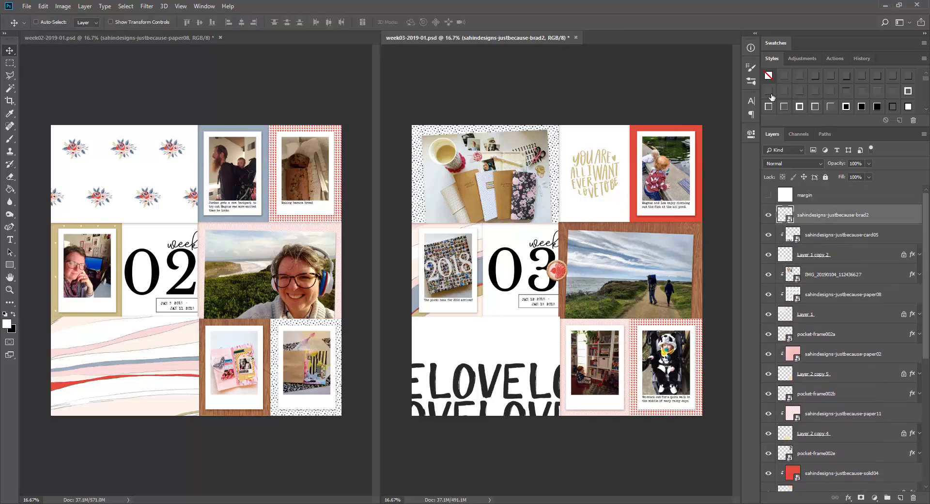
pyautogui.click(769, 92)
pyautogui.moveTo(572, 270); pyautogui.dragTo(600, 218)
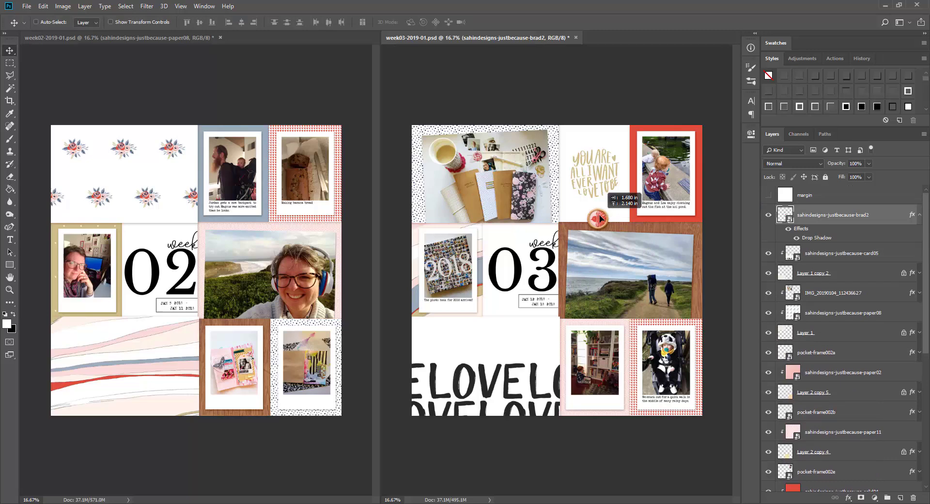
# Place sahindesigns-justbecause-corkheart on week 02, apply a drop shadow style, and move it to the corner of the upper-right photo frame.
pyautogui.moveTo(0, 272); pyautogui.dragTo(204, 252)
pyautogui.press('Return')
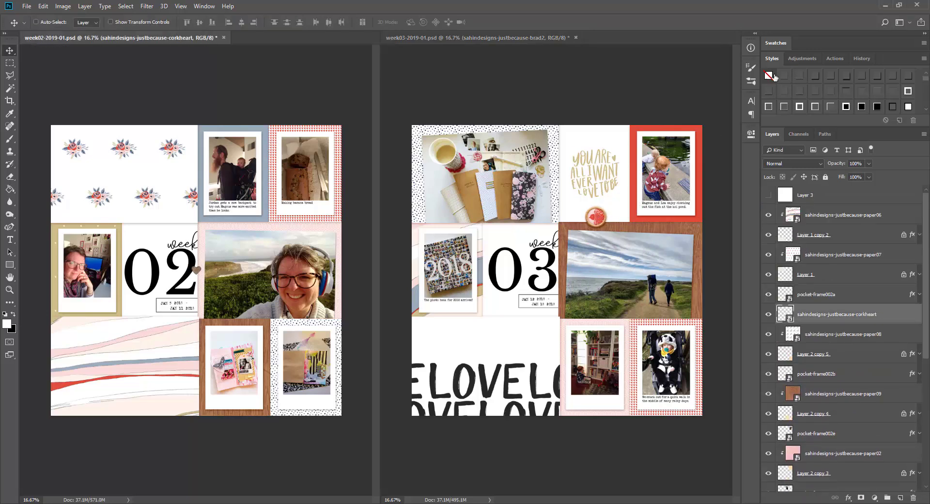
pyautogui.click(768, 92)
pyautogui.moveTo(203, 284); pyautogui.dragTo(329, 223)
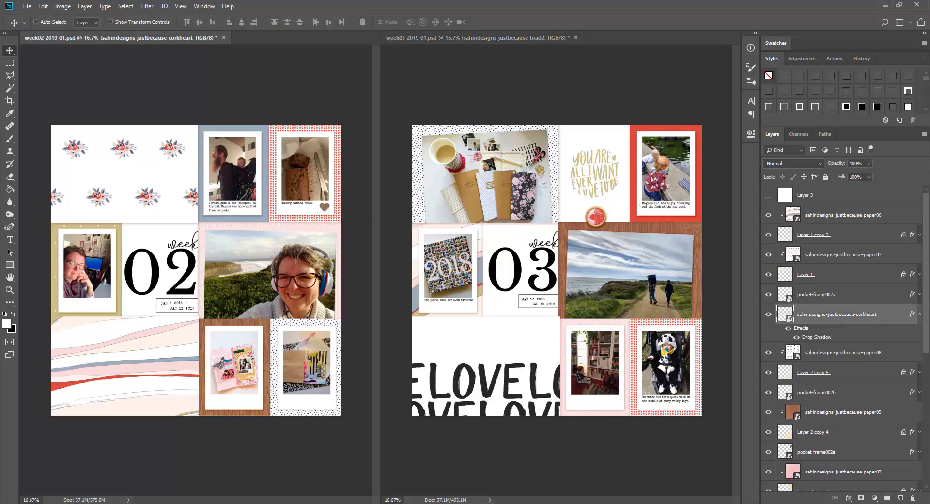
# Place sahindesigns-justbecause-floral1 on week 03 with a drop shadow style below the date label, and collapse the embellishments' effects lists.
pyautogui.moveTo(0, 271); pyautogui.dragTo(486, 323)
pyautogui.press('Return')
pyautogui.click(768, 92)
pyautogui.moveTo(572, 264); pyautogui.dragTo(523, 312)
pyautogui.click(919, 215)
pyautogui.click(919, 235)
pyautogui.moveTo(0, 271); pyautogui.dragTo(173, 251)
pyautogui.press('Return')
pyautogui.click(768, 92)
pyautogui.press('Delete')
# Place sahindesigns-justbecause-flower on week 02, raise it above the other embellishments, and position it at the lower corner of the portrait frame.
pyautogui.press('Return')
pyautogui.moveTo(860, 313); pyautogui.dragTo(859, 204)
pyautogui.moveTo(207, 272); pyautogui.dragTo(137, 319)
# Place and transform sahindesigns-justbecause-leaves, give it a shadow style, stack it beneath the flower layer, and tuck the leaves behind the flower.
pyautogui.moveTo(0, 339); pyautogui.dragTo(194, 281)
pyautogui.moveTo(259, 218); pyautogui.dragTo(280, 256)
pyautogui.press('Return')
pyautogui.click(769, 92)
pyautogui.click(919, 215)
pyautogui.moveTo(843, 214); pyautogui.dragTo(843, 243)
pyautogui.moveTo(288, 300); pyautogui.dragTo(193, 353)
pyautogui.moveTo(122, 353); pyautogui.dragTo(125, 357)
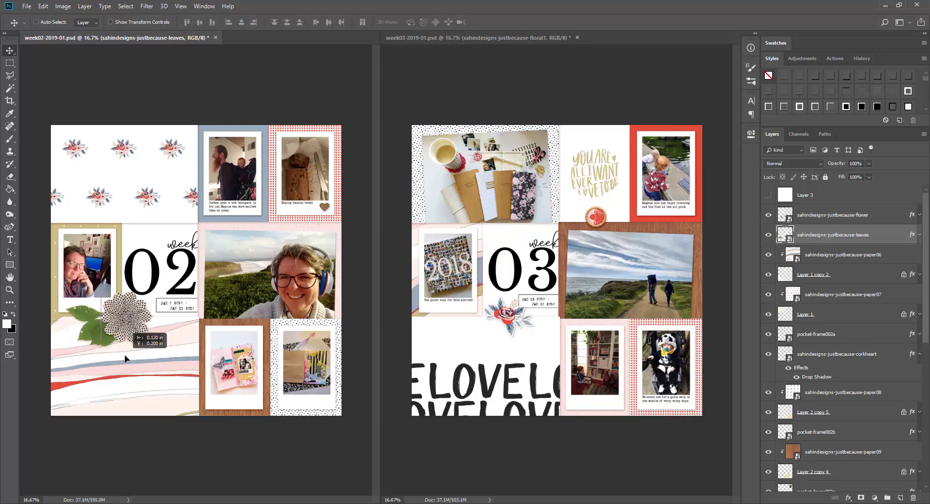
# Place the sahindesigns-justbecause-nothing tag beneath week 02's flower, then stack sahindesigns-justbecause-splatter below the tag layer and position it beside the tag.
pyautogui.moveTo(0, 291); pyautogui.dragTo(235, 215)
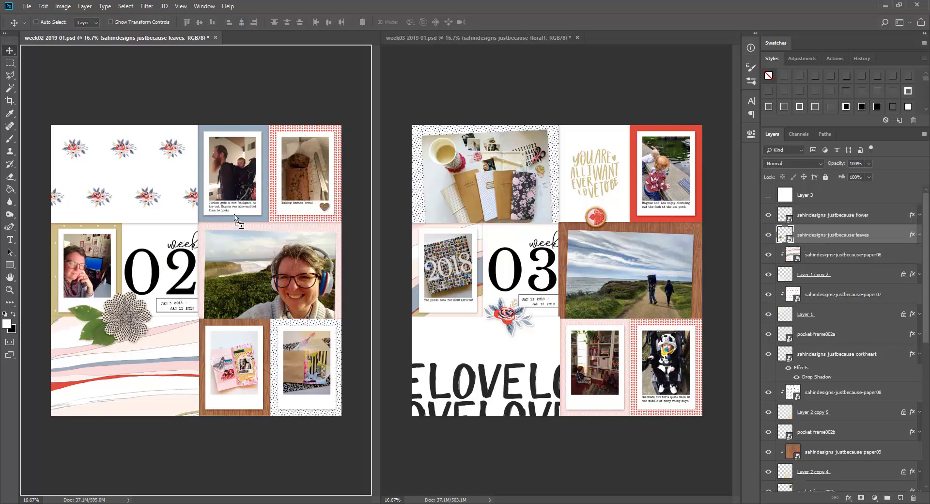
pyautogui.moveTo(210, 264); pyautogui.dragTo(142, 354)
pyautogui.moveTo(0, 380); pyautogui.dragTo(356, 307)
pyautogui.press('Return')
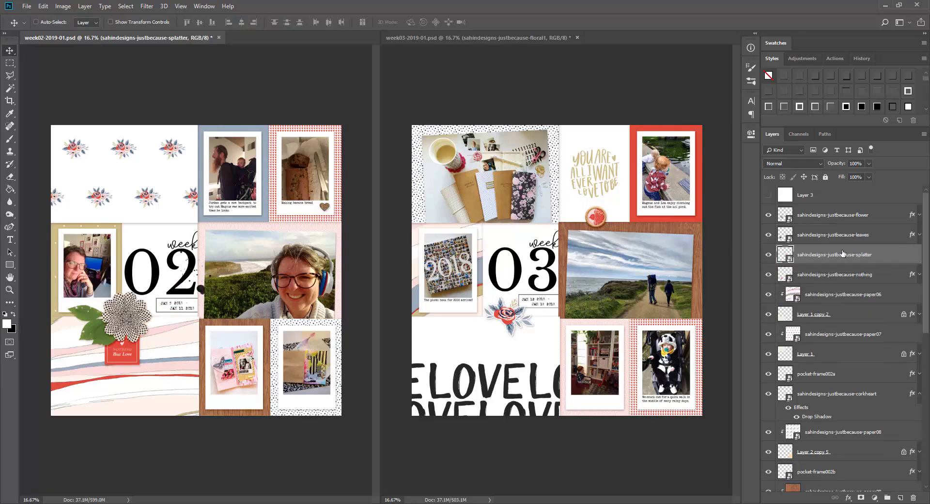
pyautogui.hotkey('ctrl', '[')
pyautogui.moveTo(197, 283); pyautogui.dragTo(122, 338)
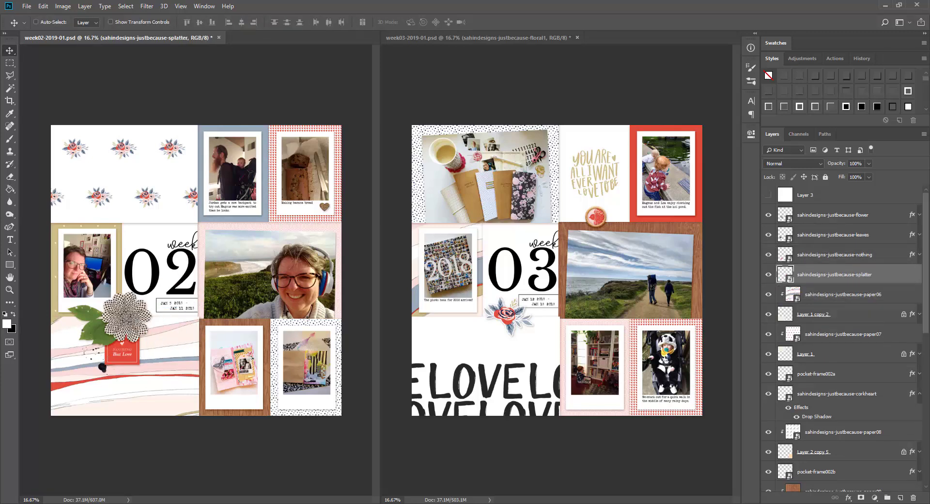
# Bring sahindesigns-justbecause-stitch above week 03's other embellishments and transform it so the thread trails down beside the floral cluster.
pyautogui.click(633, 256)
pyautogui.moveTo(830, 478); pyautogui.dragTo(829, 204)
pyautogui.hotkey('ctrl', 't')
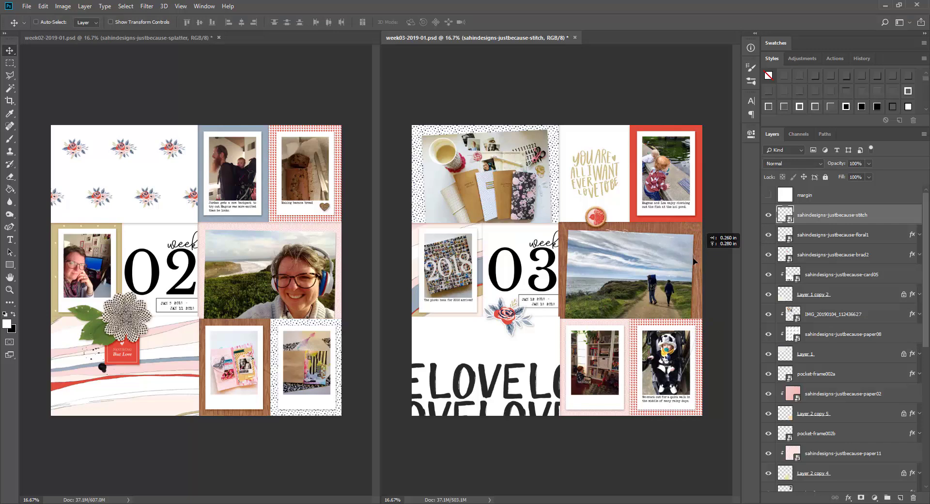
pyautogui.rightClick(685, 256)
pyautogui.click(712, 366)
pyautogui.moveTo(690, 229); pyautogui.dragTo(632, 239)
pyautogui.press('Return')
# Apply a drop shadow style to the stitch layer and collapse its effects list.
pyautogui.press('v')
pyautogui.click(829, 89)
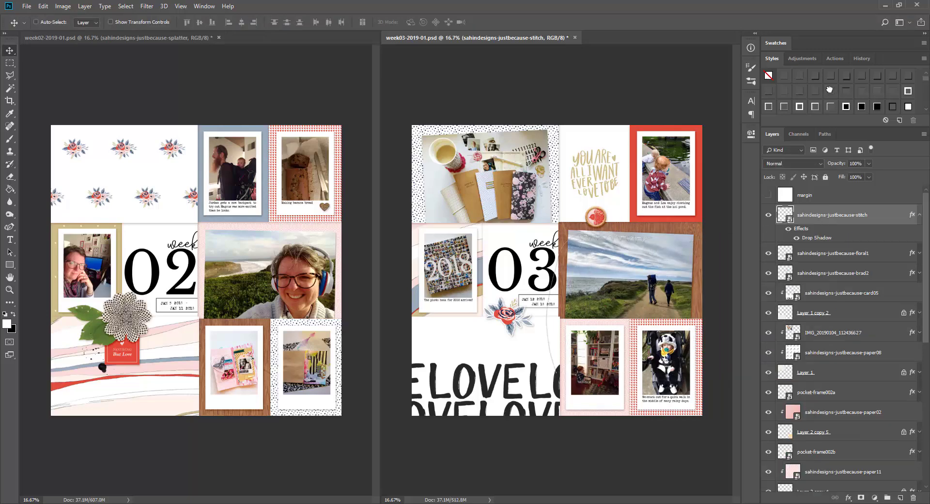
pyautogui.click(919, 215)
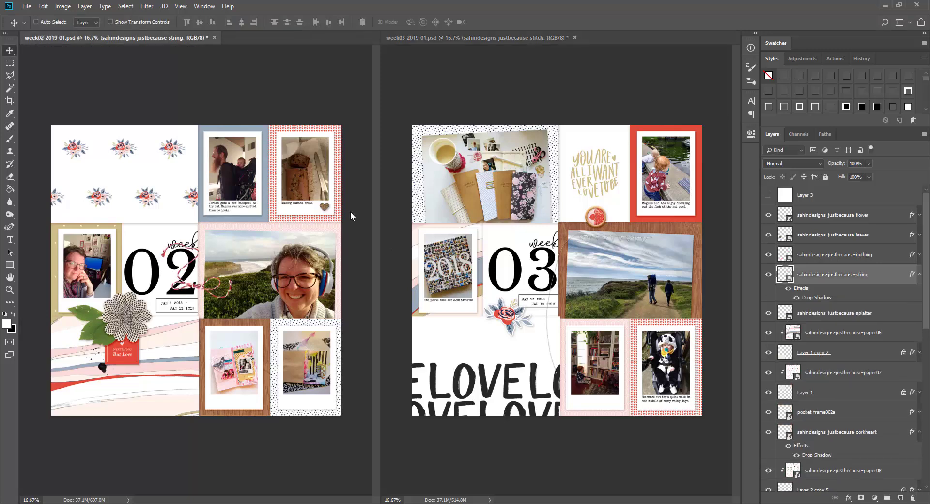
# Move and rotate week 02's red-and-white string so it runs from beneath the two upper photo frames onto the large photo.
pyautogui.moveTo(209, 282); pyautogui.dragTo(279, 225)
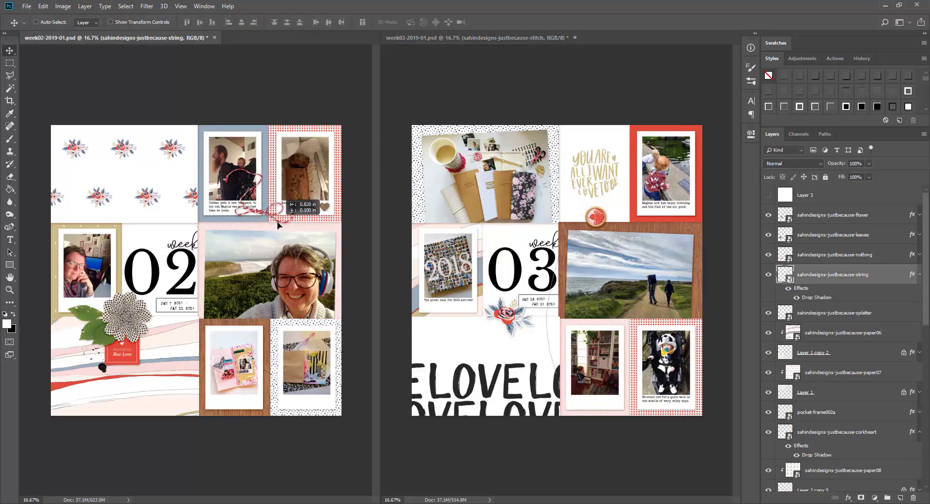
pyautogui.hotkey('ctrl', 't')
pyautogui.moveTo(251, 272); pyautogui.dragTo(238, 151)
pyautogui.press('Return')
pyautogui.moveTo(263, 180); pyautogui.dragTo(263, 210)
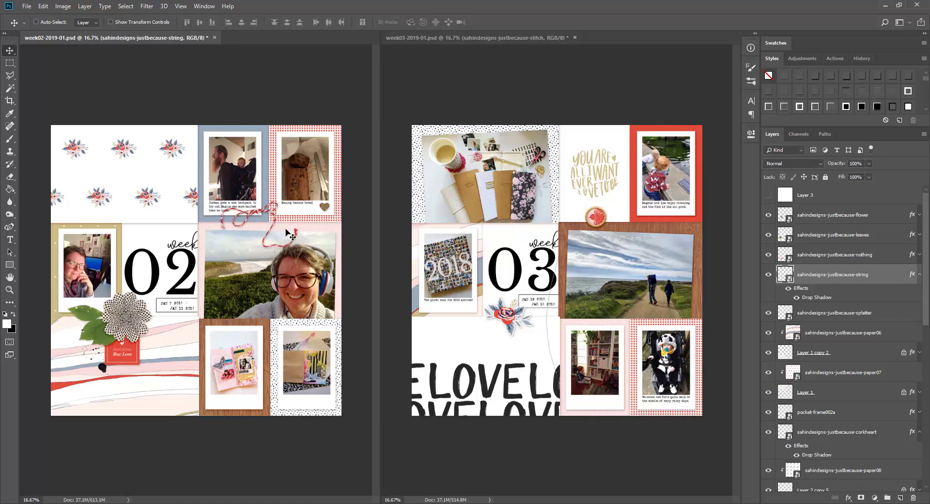
pyautogui.hotkey('ctrl', 't')
pyautogui.moveTo(221, 232); pyautogui.dragTo(226, 240)
pyautogui.press('Return')
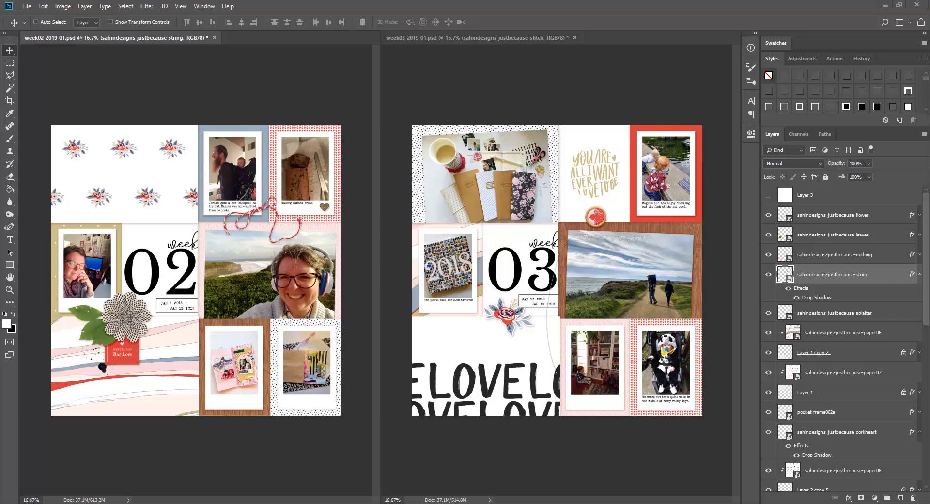
# Place the sahindesigns-justbecause-wsmoments word strip over the lower edge of week 03's bookshelf photo and move the floral cluster between the 2018 photo and the 03.
pyautogui.press('Return')
pyautogui.moveTo(573, 293); pyautogui.dragTo(626, 425)
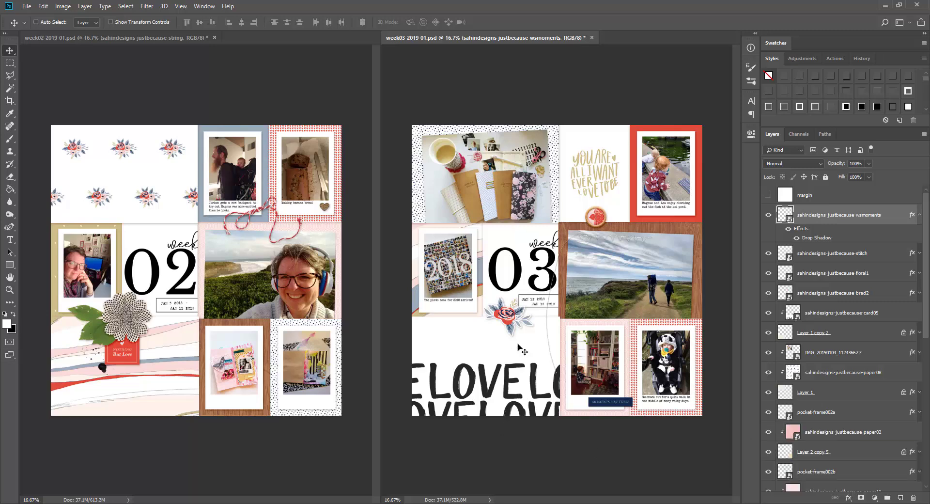
pyautogui.moveTo(507, 315); pyautogui.dragTo(499, 244)
pyautogui.keyDown('ctrl'); pyautogui.click(603, 218); pyautogui.keyUp('ctrl')
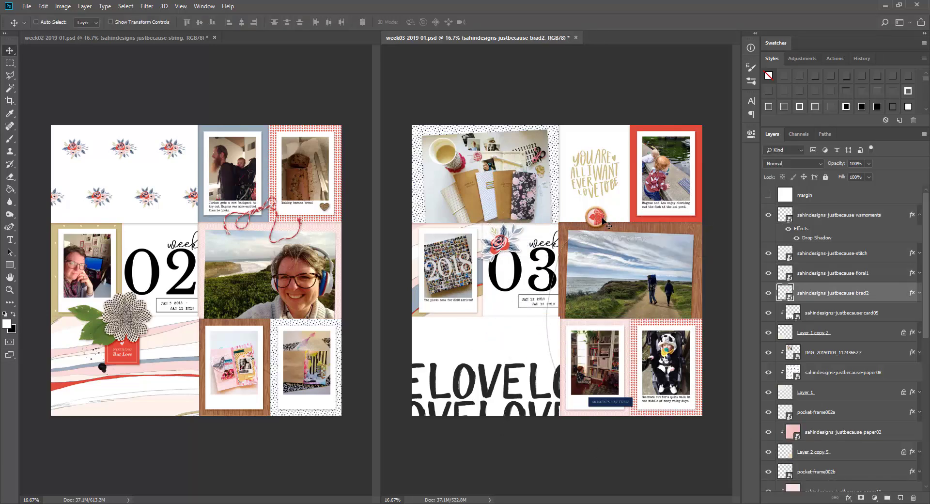
# Consolidate the open documents into tabs and zoom the week 03 and week 02 pages to 25%.
pyautogui.click(203, 7)
pyautogui.moveTo(213, 15)
pyautogui.click(312, 100)
pyautogui.press('z')
pyautogui.click(321, 173)
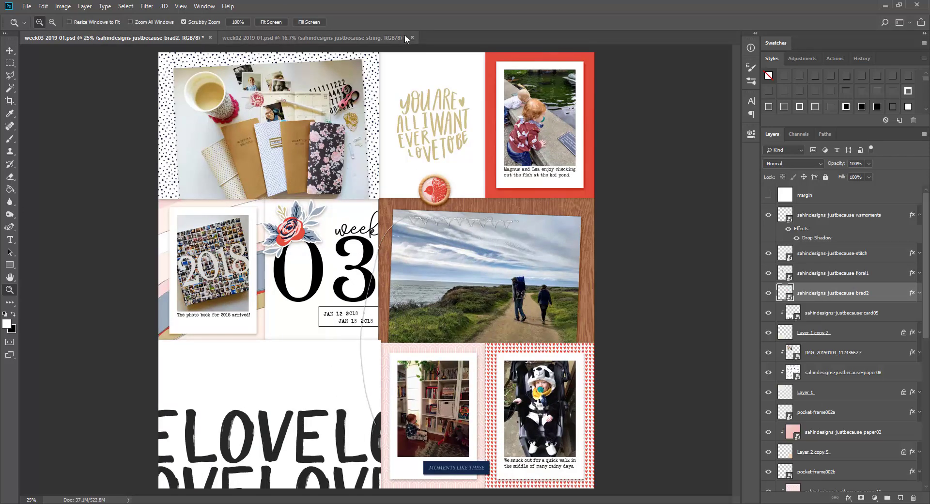
pyautogui.click(309, 38)
pyautogui.click(304, 157)
pyautogui.click(177, 37)
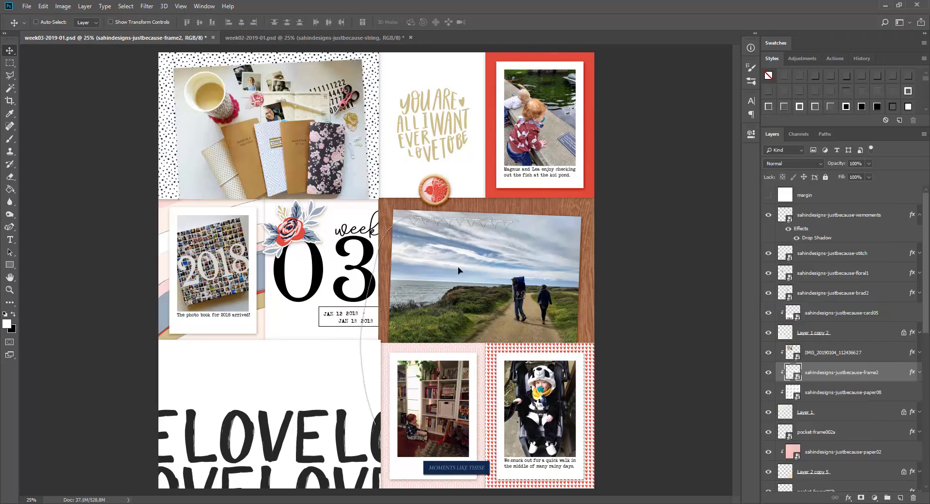
# Position sahindesigns-justbecause-frame2 beneath week 03's coffee and notebooks photo and clip the photo to its pocket.
pyautogui.moveTo(281, 114); pyautogui.dragTo(298, 139)
pyautogui.press('Return')
pyautogui.click(919, 372)
pyautogui.moveTo(860, 374); pyautogui.dragTo(853, 205)
pyautogui.rightClick(841, 372)
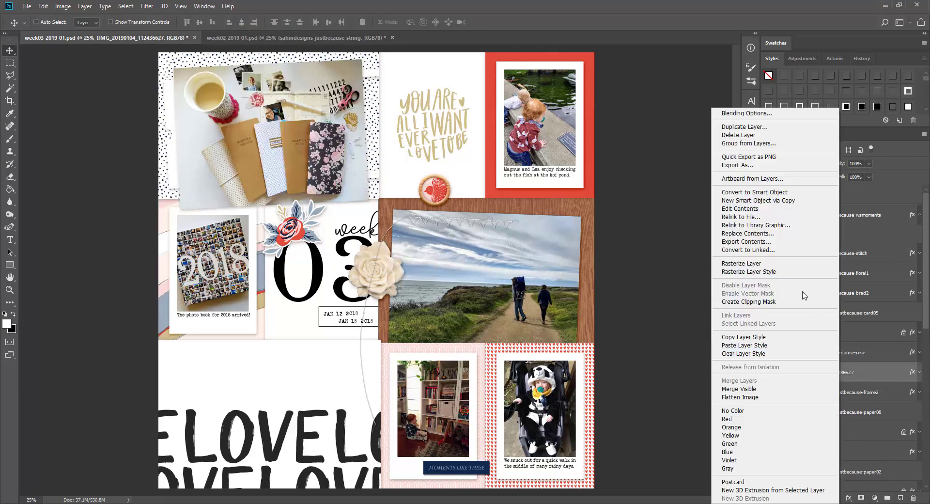
pyautogui.click(799, 303)
# Bring sahindesigns-justbecause-rose above the other embellishments and transform it onto the left edge of the coffee and notebooks photo.
pyautogui.click(833, 214)
pyautogui.moveTo(388, 282); pyautogui.dragTo(210, 168)
pyautogui.hotkey('ctrl', 't')
pyautogui.press('Return')
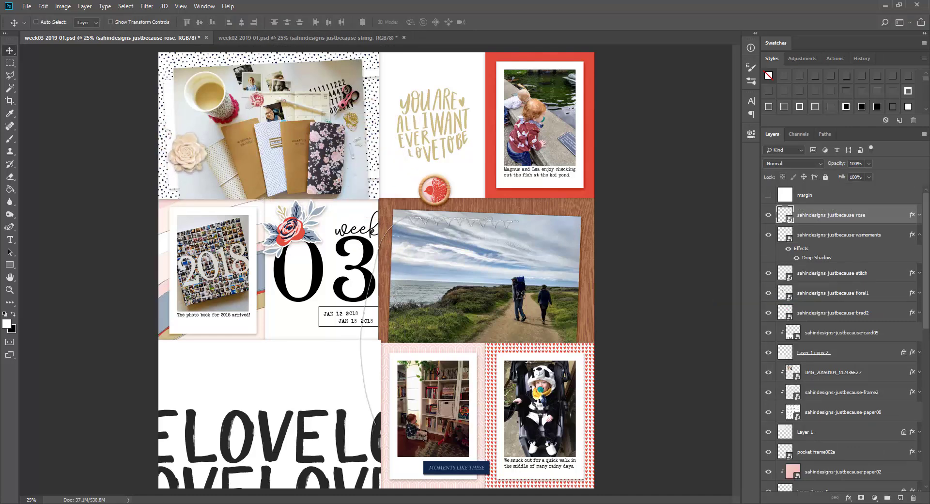
# Place sahindesigns-justbecause-heart5 by the rose and stack its layer directly below the rose, with its effects list collapsed.
pyautogui.press('Return')
pyautogui.moveTo(378, 272); pyautogui.dragTo(197, 167)
pyautogui.click(919, 214)
pyautogui.moveTo(862, 216); pyautogui.dragTo(860, 243)
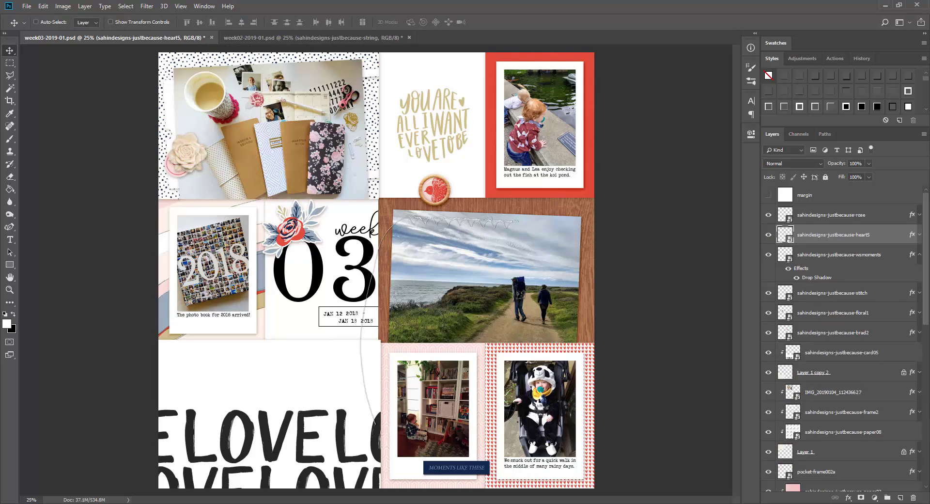
# Add sahindesigns-justbecause-tag2 beneath the photo frame in week 03's red pocket so it peeks out below the frame.
pyautogui.hotkey('ctrl', 'v')
pyautogui.moveTo(390, 290); pyautogui.dragTo(554, 163)
pyautogui.keyDown('ctrl'); pyautogui.click(840, 466); pyautogui.keyUp('ctrl')
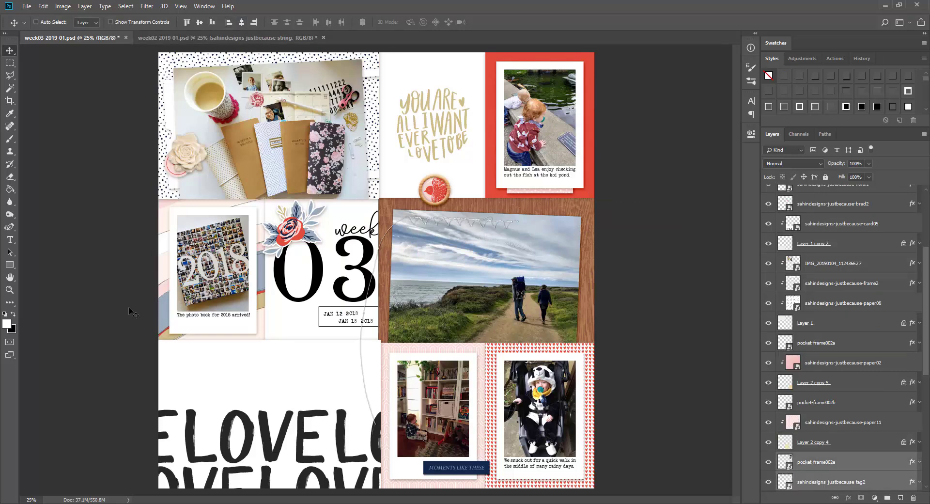
# Move the heart5 circle onto the zero of the 03, collapse the layer effects, and tuck the floral cluster beneath the rose.
pyautogui.moveTo(293, 236); pyautogui.dragTo(297, 272)
pyautogui.click(920, 195)
pyautogui.keyDown('alt'); pyautogui.click(919, 195); pyautogui.keyUp('alt')
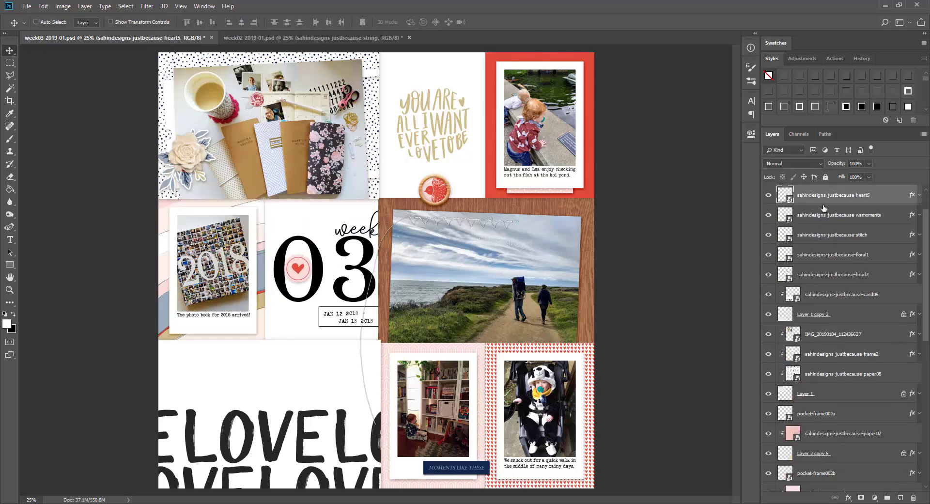
pyautogui.moveTo(188, 182); pyautogui.dragTo(190, 180)
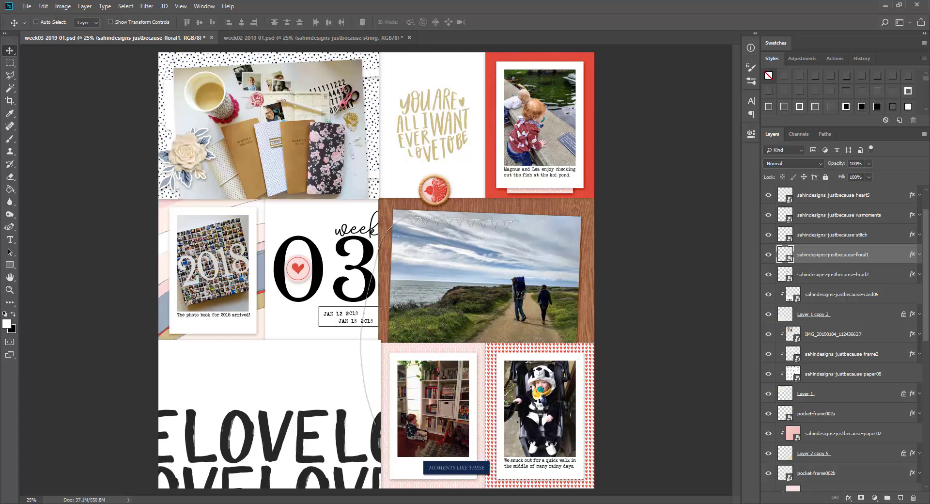
# Try a copy of week 02's red-and-white string beneath the heart on week 03's number card, transformed to trail toward the 2018 photo.
pyautogui.click(313, 37)
pyautogui.moveTo(847, 234); pyautogui.dragTo(294, 268)
pyautogui.click(784, 74)
pyautogui.hotkey('ctrl', 't')
pyautogui.moveTo(354, 199); pyautogui.dragTo(339, 192)
pyautogui.click(266, 38)
pyautogui.click(145, 38)
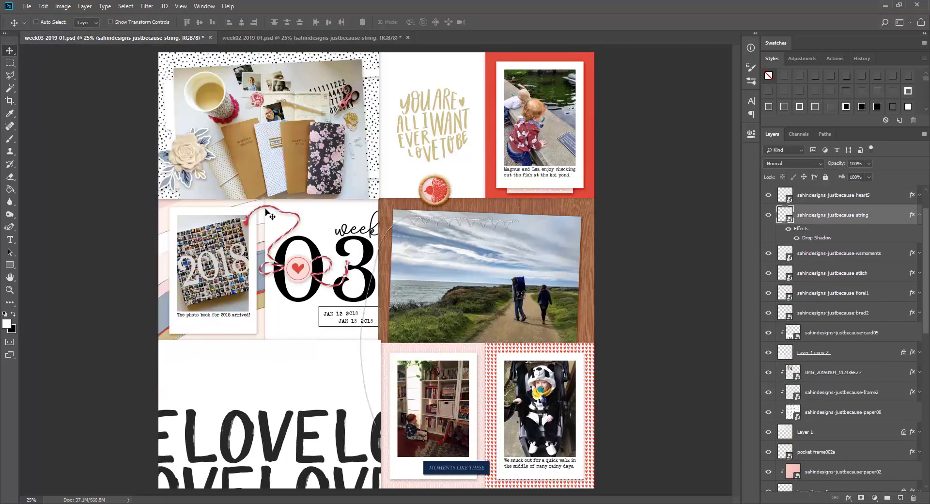
pyautogui.moveTo(269, 214); pyautogui.dragTo(265, 212)
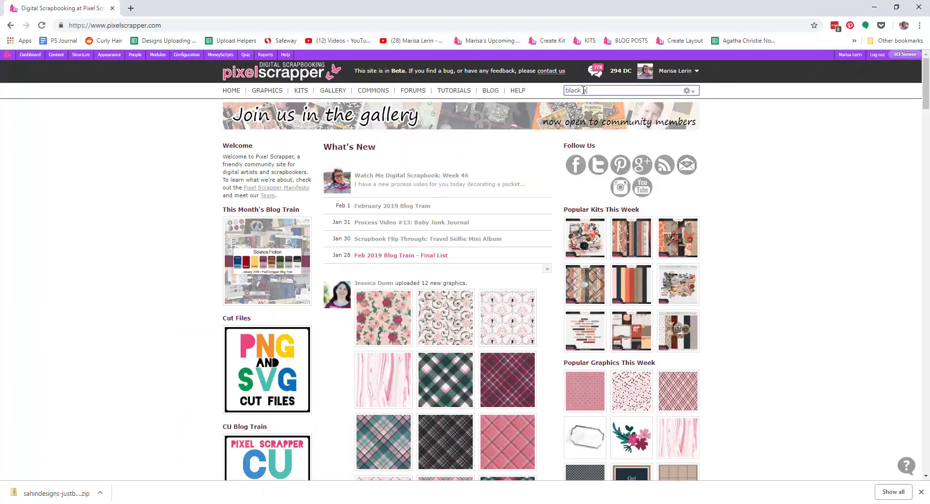
# Switch to the browser, search Pixel Scrapper for "black white string" and open the black-and-white twine bow and Frenchy String graphics in new tabs.
pyautogui.write('white string')
pyautogui.press('Return')
pyautogui.scroll(-4, 667, 131)
pyautogui.rightClick(667, 132)
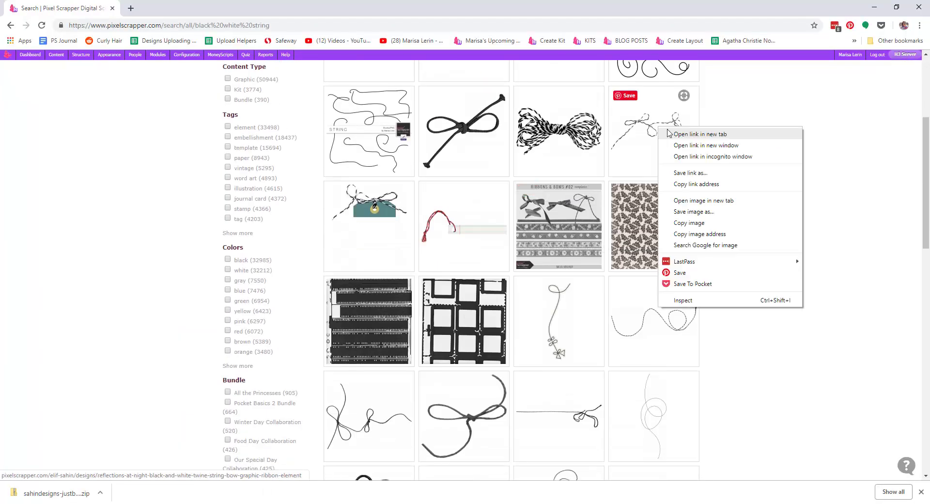
pyautogui.click(667, 131)
pyautogui.scroll(-6, 667, 132)
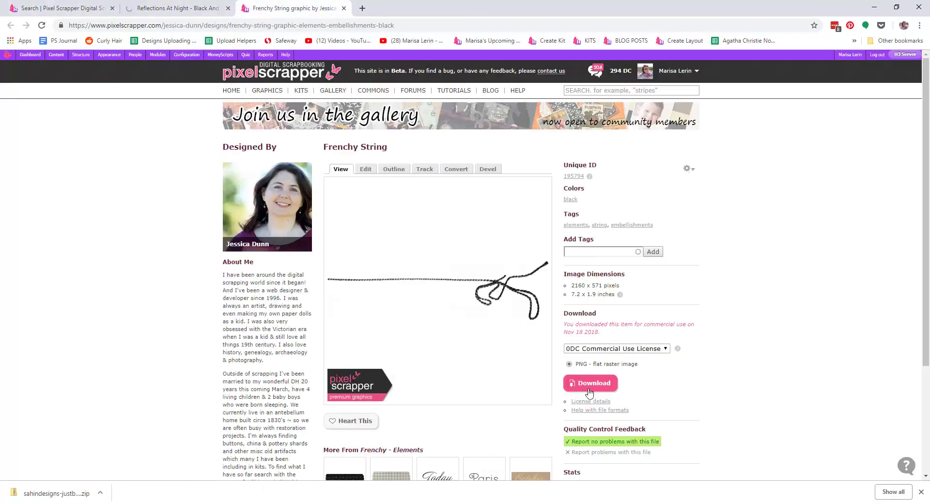
pyautogui.scroll(-3, 618, 357)
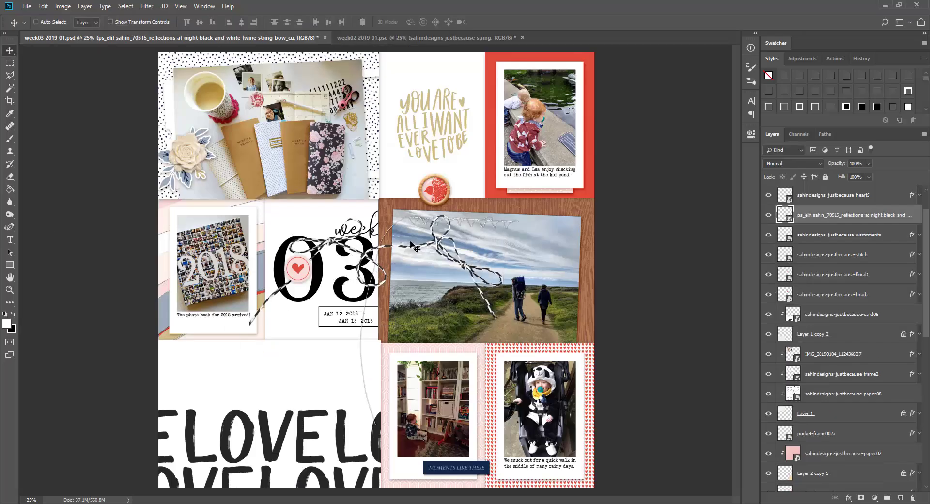
# Position the black-and-white twine bow across the top of week 03's landscape photo and apply a drop shadow style.
pyautogui.moveTo(450, 251); pyautogui.dragTo(339, 358)
pyautogui.click(784, 77)
pyautogui.click(919, 218)
pyautogui.hotkey('ctrl', 'z')
# Select the sahindesigns-justbecause-stitch thread on week 03's landscape photo and delete it.
pyautogui.rightClick(502, 222)
pyautogui.click(507, 226)
pyautogui.press('Delete')
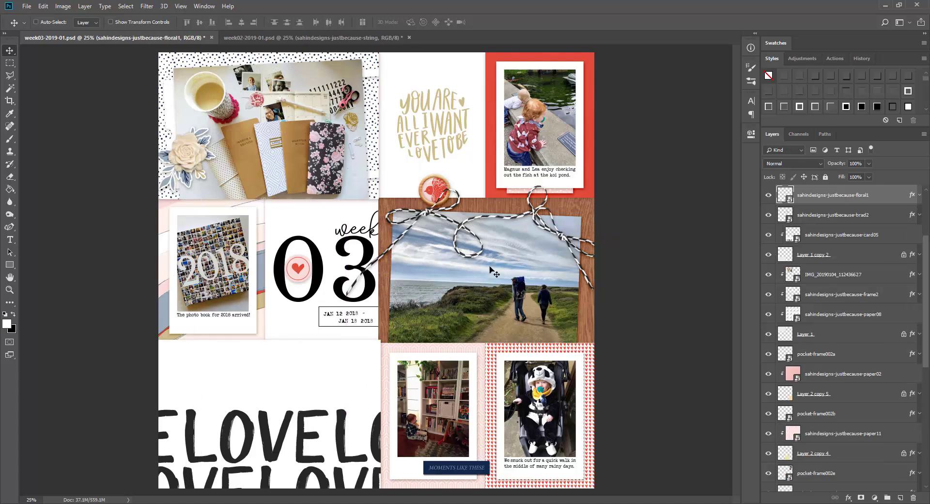
# Add sahindesigns-justbecause-stitch to week 02's lower-left pocket and collapse the layer effects lists.
pyautogui.click(283, 39)
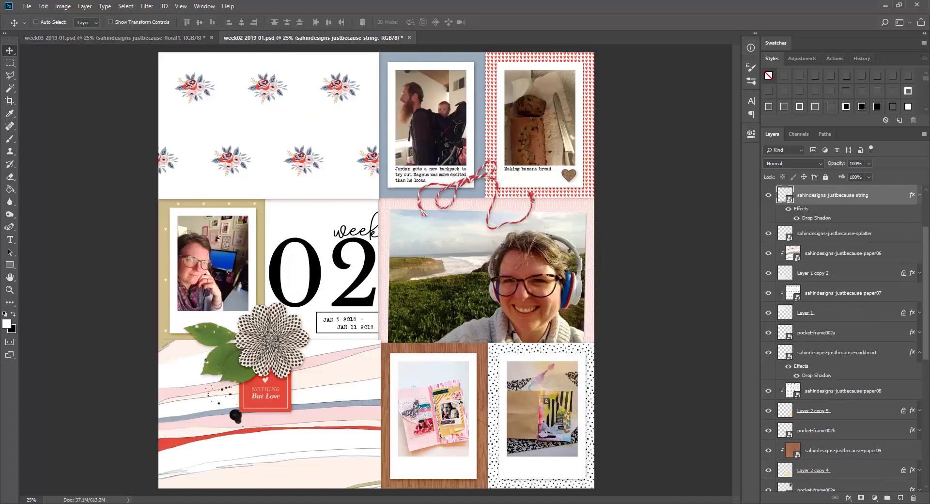
pyautogui.hotkey('ctrl', 't')
pyautogui.press('Escape')
pyautogui.hotkey('ctrl', 'v')
pyautogui.moveTo(318, 202); pyautogui.dragTo(320, 415)
pyautogui.click(919, 195)
pyautogui.click(920, 214)
# Stack the stitch layer between week 02's flower and leaves and position the thread so it trails out from beneath the flower.
pyautogui.scroll(3, 914, 214)
pyautogui.hotkey('ctrl', ']')
pyautogui.moveTo(321, 384); pyautogui.dragTo(286, 378)
pyautogui.moveTo(358, 389); pyautogui.dragTo(295, 383)
pyautogui.moveTo(832, 255); pyautogui.dragTo(829, 226)
pyautogui.moveTo(395, 407); pyautogui.dragTo(309, 389)
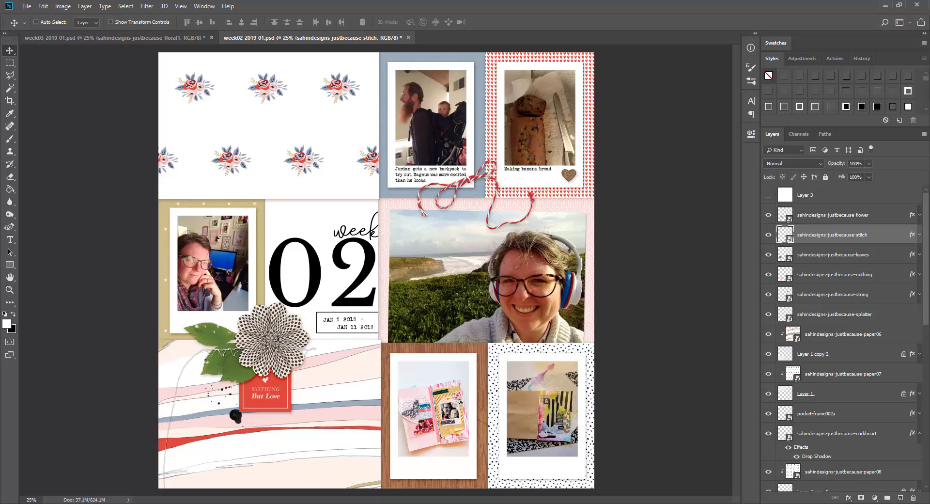
# Stack week 03's brad2 above the black-and-white twine and place sahindesigns-justbecause-paperheart on the lower-left LOVE pocket.
pyautogui.hotkey('ctrl', 'Tab')
pyautogui.moveTo(833, 314); pyautogui.dragTo(859, 254)
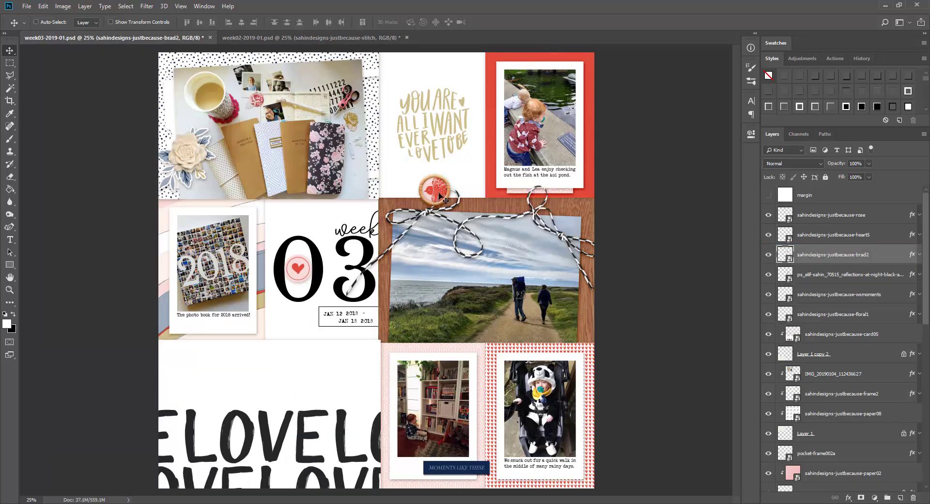
pyautogui.click(255, 38)
pyautogui.click(127, 37)
pyautogui.moveTo(408, 283); pyautogui.dragTo(369, 421)
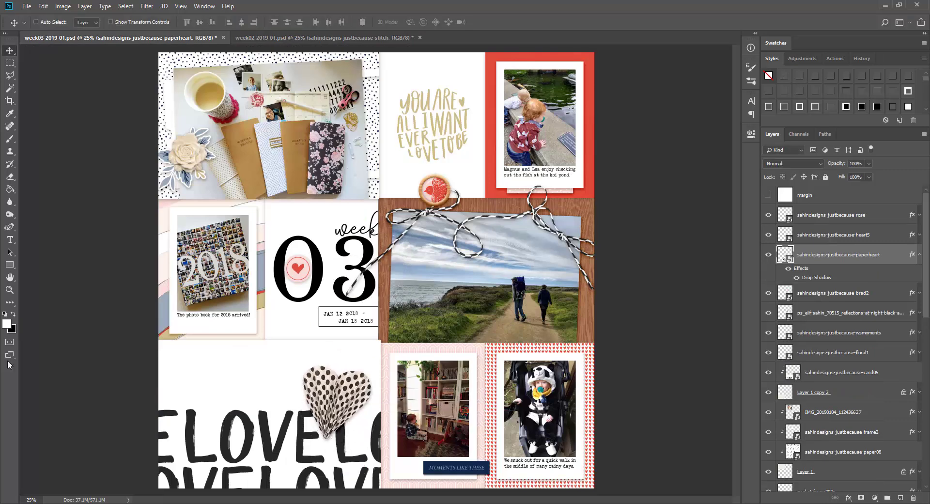
# Try sahindesigns-justbecause-leaves beneath the paper heart in week 03's LOVE pocket, then delete the leaves layer.
pyautogui.moveTo(1, 412); pyautogui.dragTo(310, 397)
pyautogui.moveTo(445, 218); pyautogui.dragTo(434, 174)
pyautogui.press('Return')
pyautogui.moveTo(395, 271); pyautogui.dragTo(336, 444)
pyautogui.click(920, 254)
pyautogui.moveTo(912, 274); pyautogui.dragTo(884, 283)
pyautogui.click(920, 274)
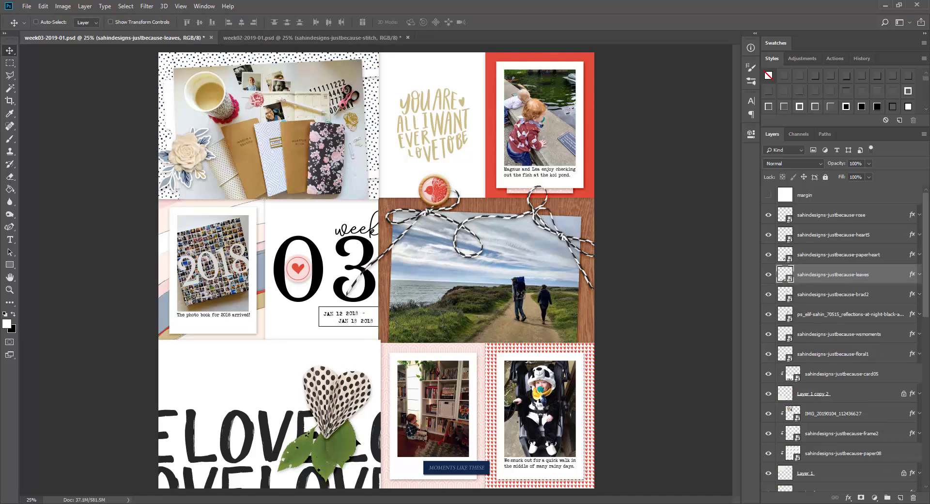
pyautogui.moveTo(344, 443); pyautogui.dragTo(370, 437)
pyautogui.press('Delete')
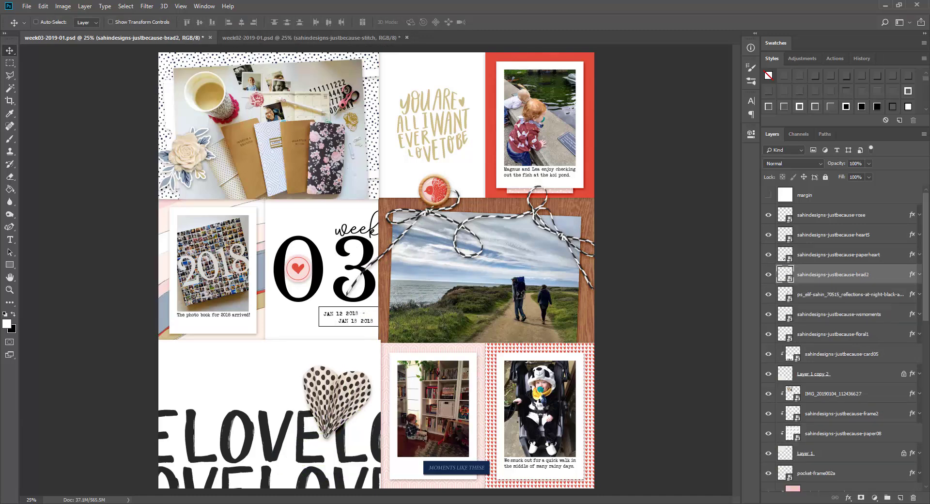
# Place sahindesigns-justbecause-vellum above the paper06 layer in week 02 and move it to the lower-left pocket beneath the tag.
pyautogui.click(310, 38)
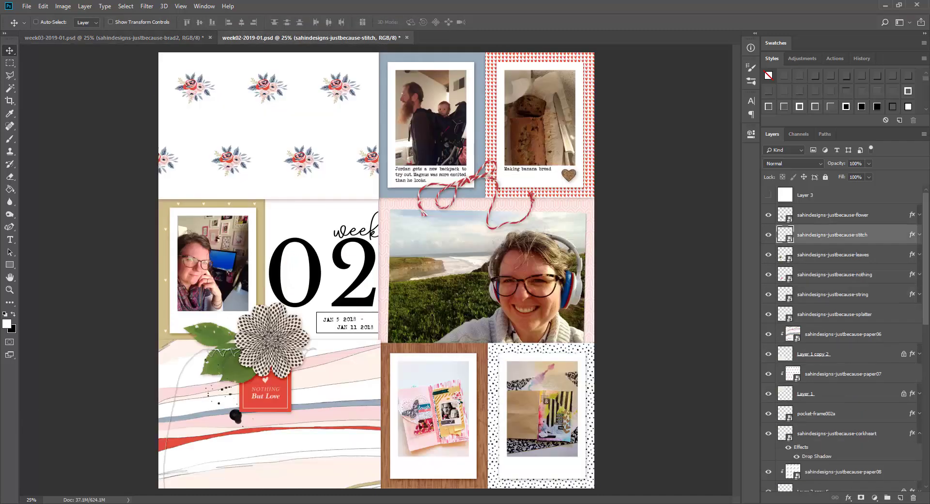
pyautogui.rightClick(305, 414)
pyautogui.click(334, 419)
pyautogui.moveTo(1, 412); pyautogui.dragTo(290, 411)
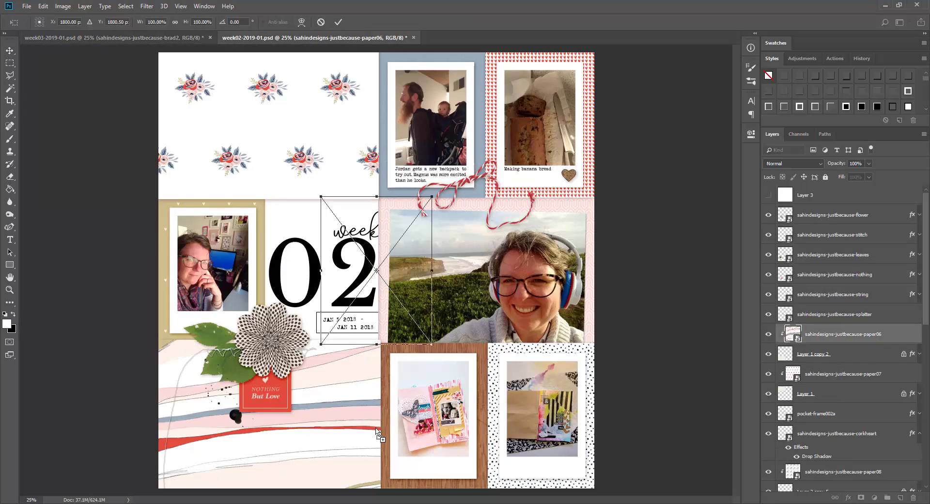
pyautogui.press('Return')
pyautogui.moveTo(400, 261); pyautogui.dragTo(290, 406)
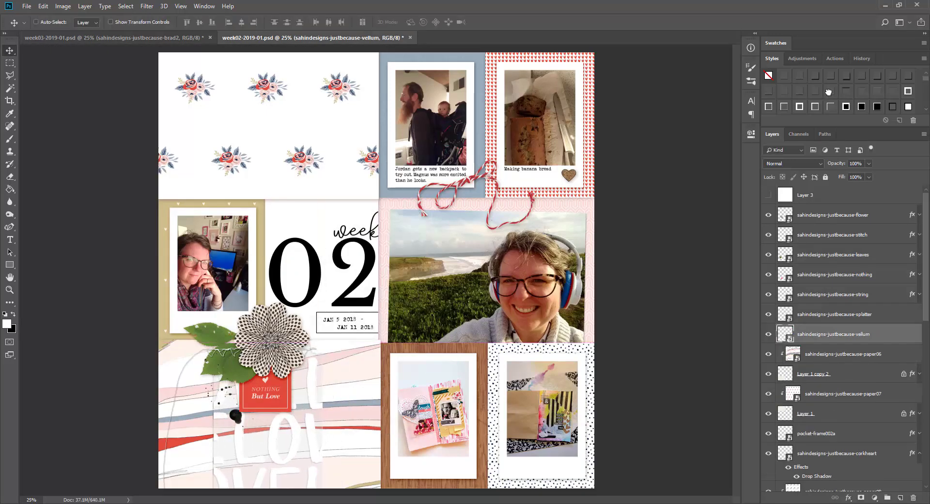